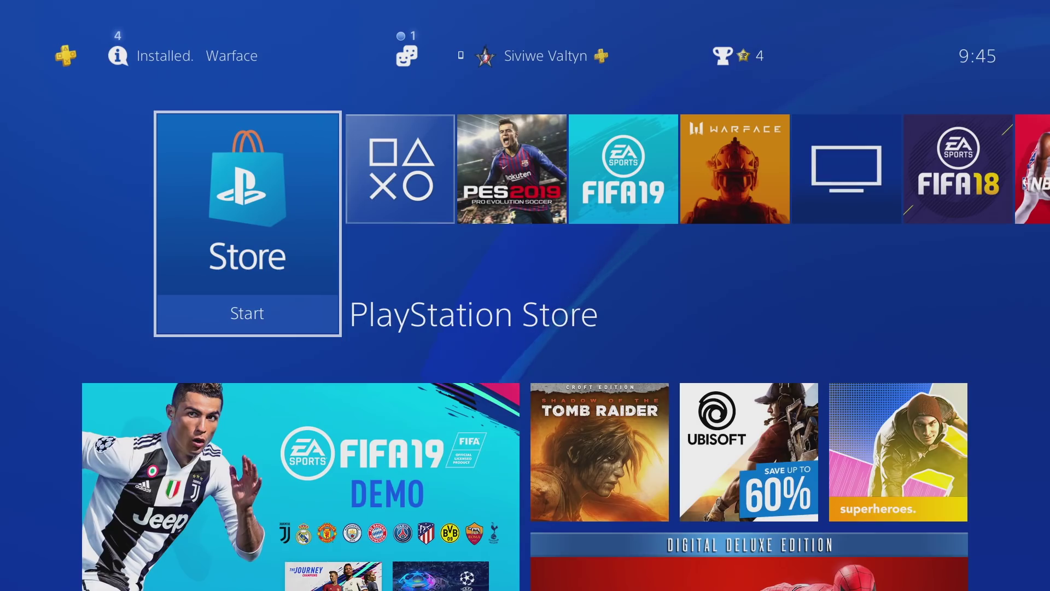
Open the console's Settings from the home screen
key(Right)
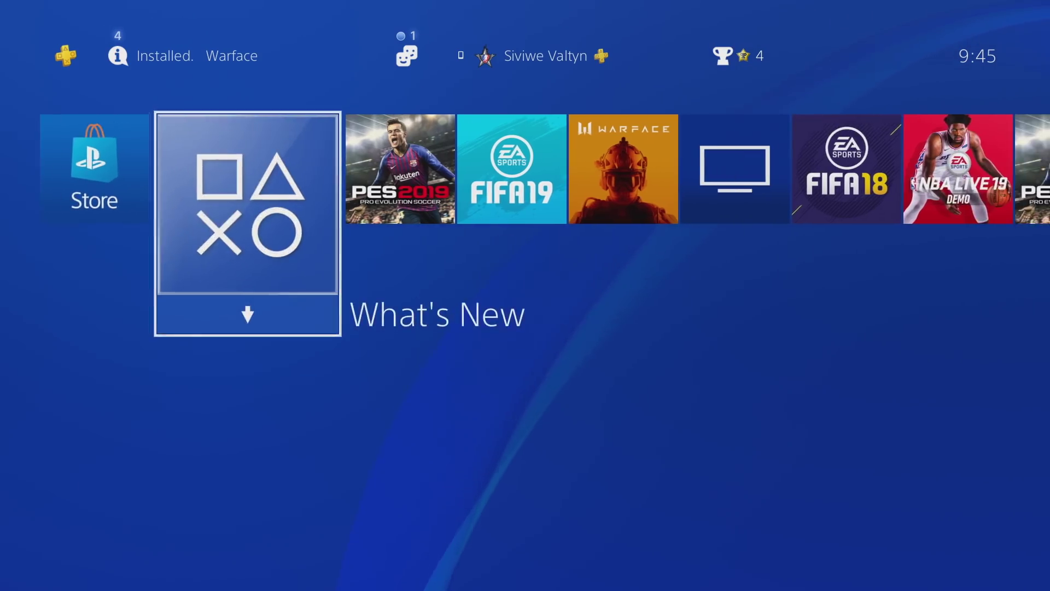
key(Up)
key(Right)
key(Left)
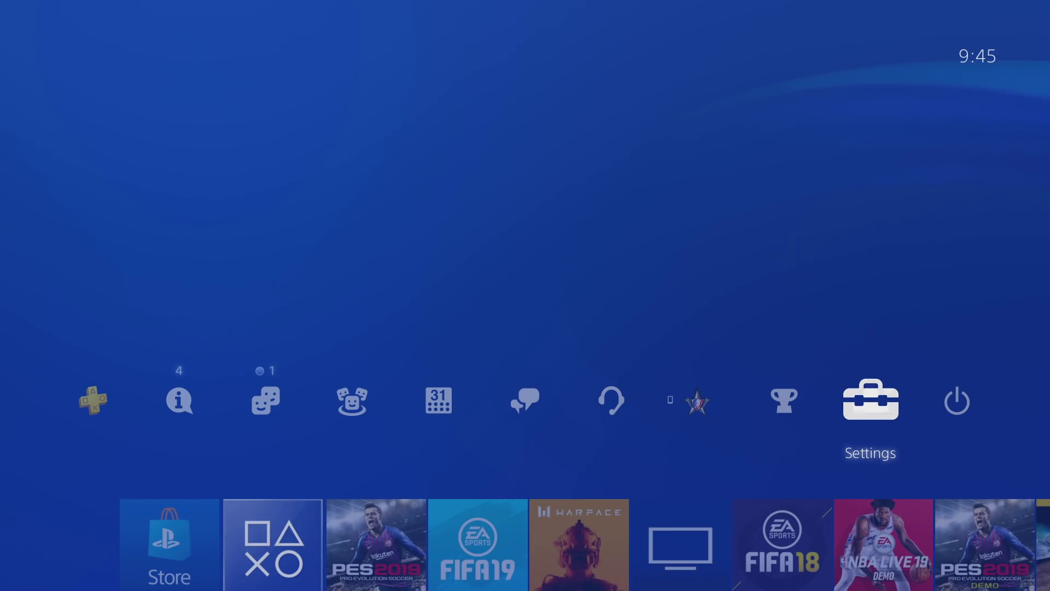
key(Return)
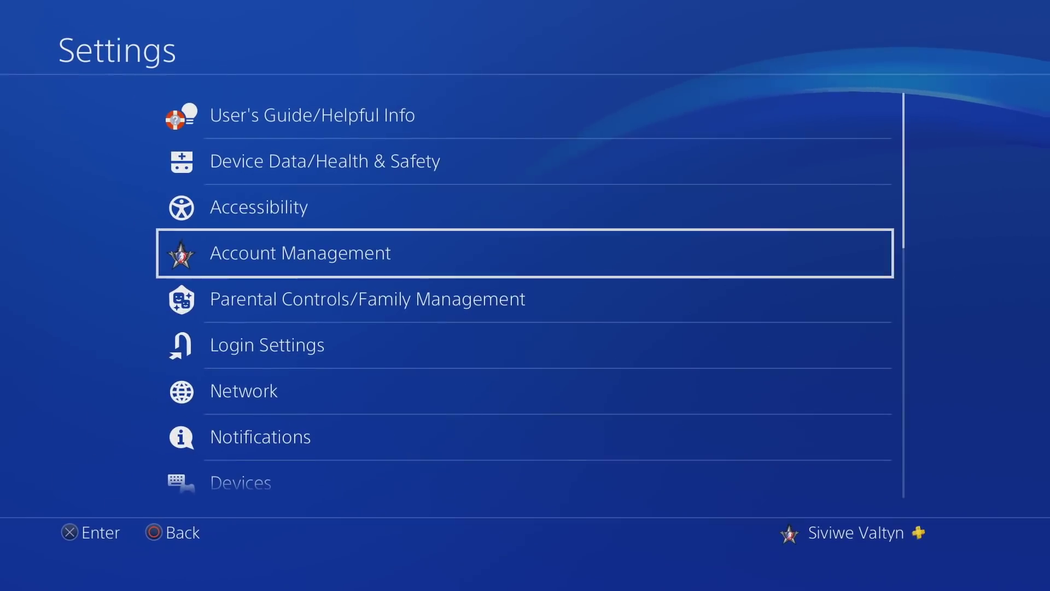
key(Down)
key(Down)
key(Down)
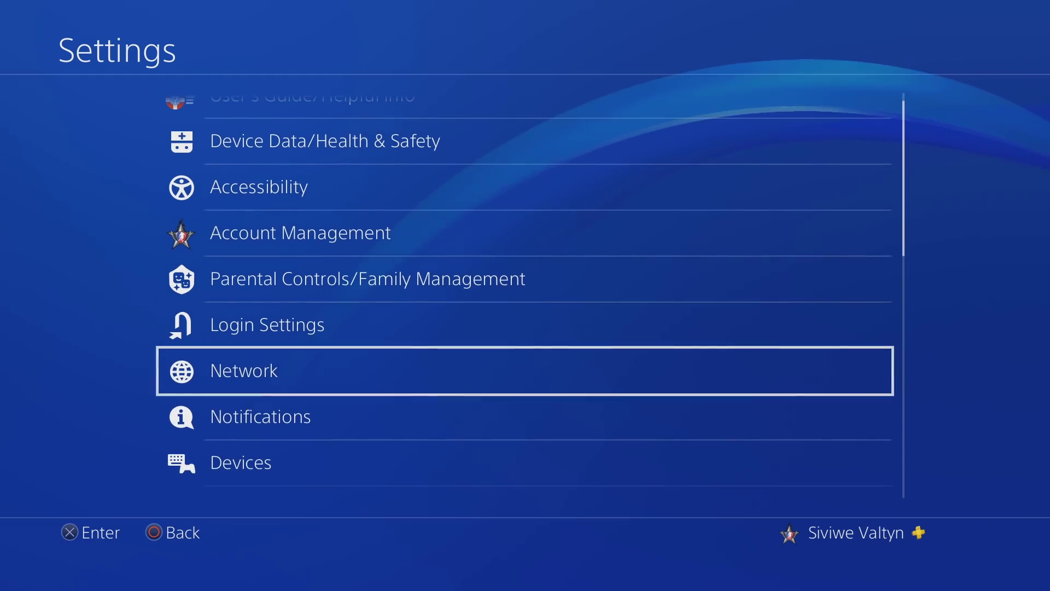
key(Up)
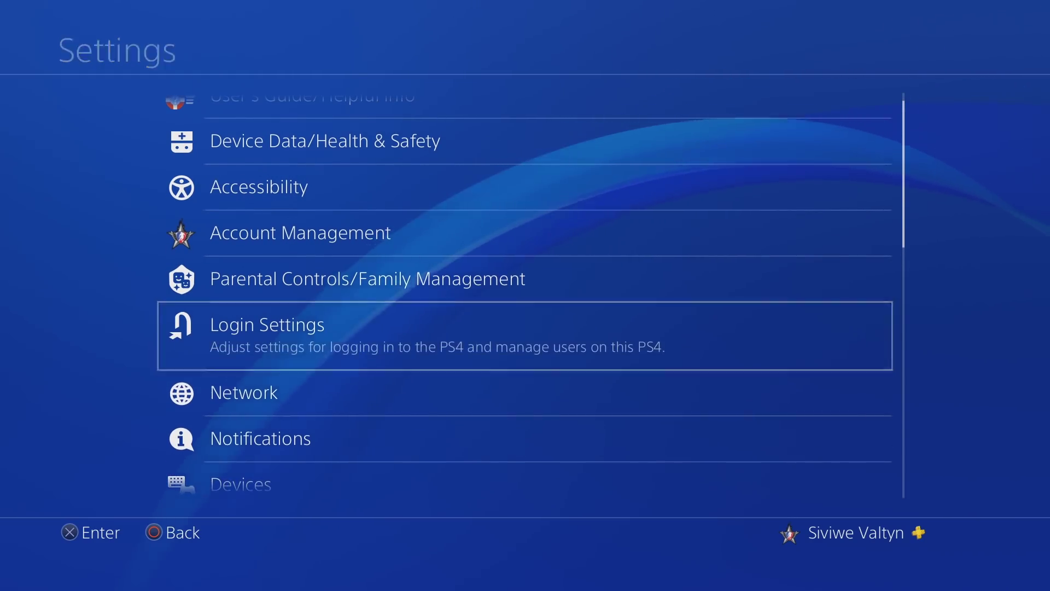
key(Return)
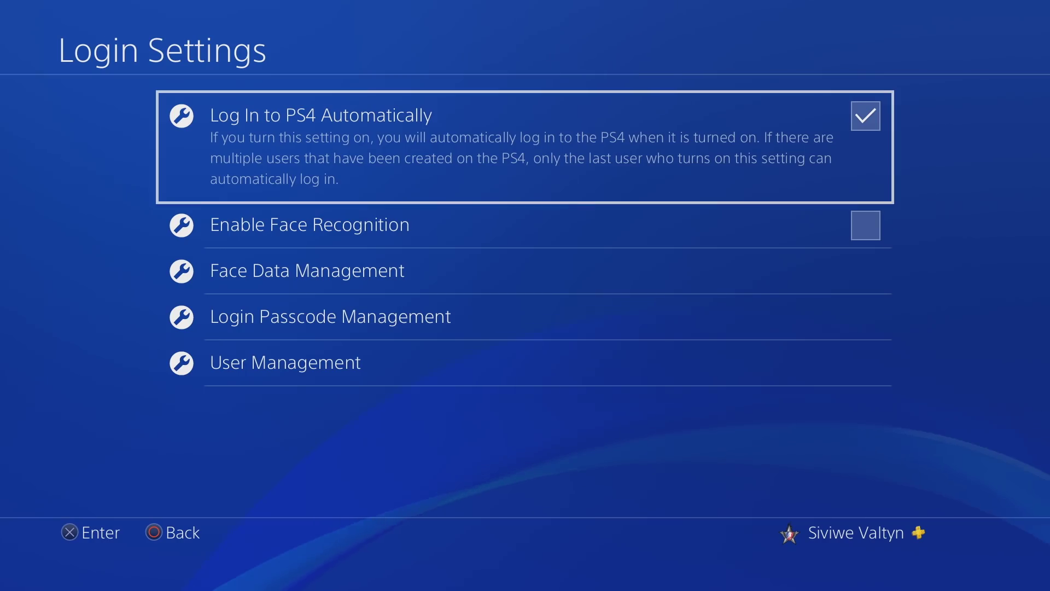
key(Escape)
Open the Network settings
key(Down)
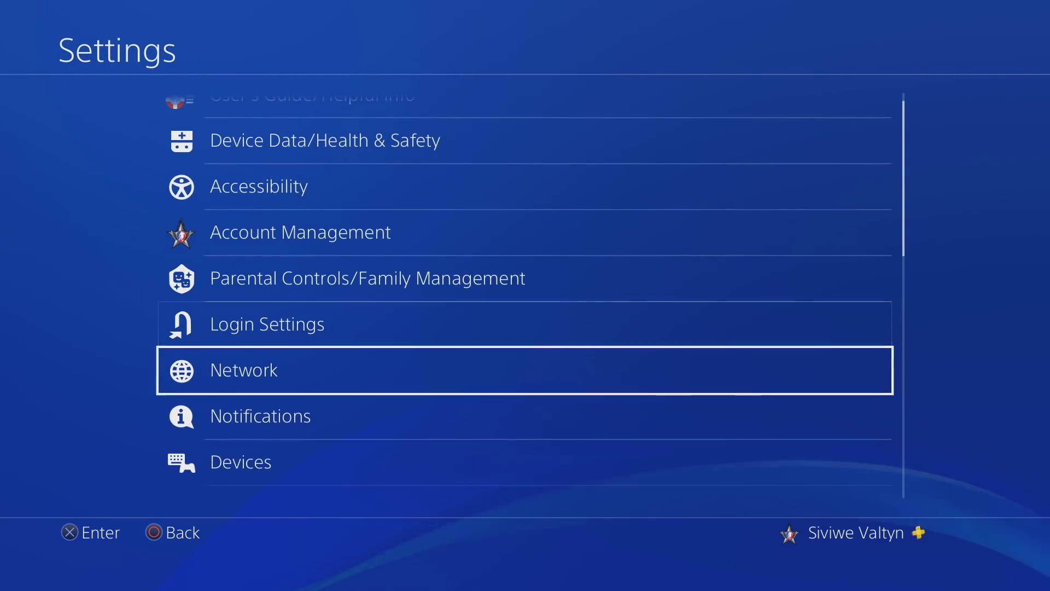
key(Up)
key(Down)
key(Return)
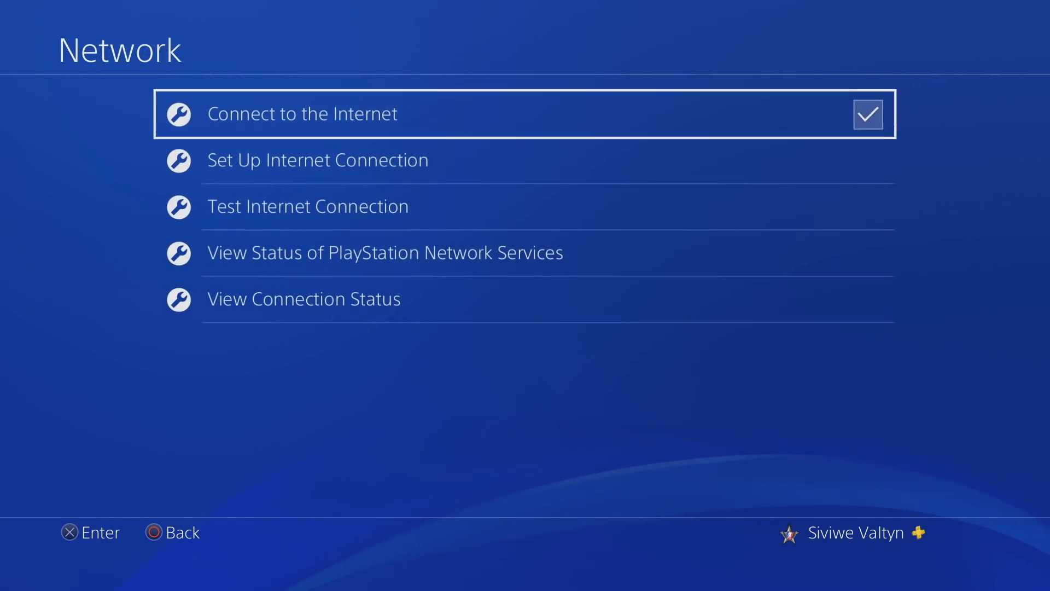
Set up a new Wi-Fi connection to "Why-Faaay Coldspot Lol ;-)" without using the existing settings, and test the Internet connection
key(Down)
key(Return)
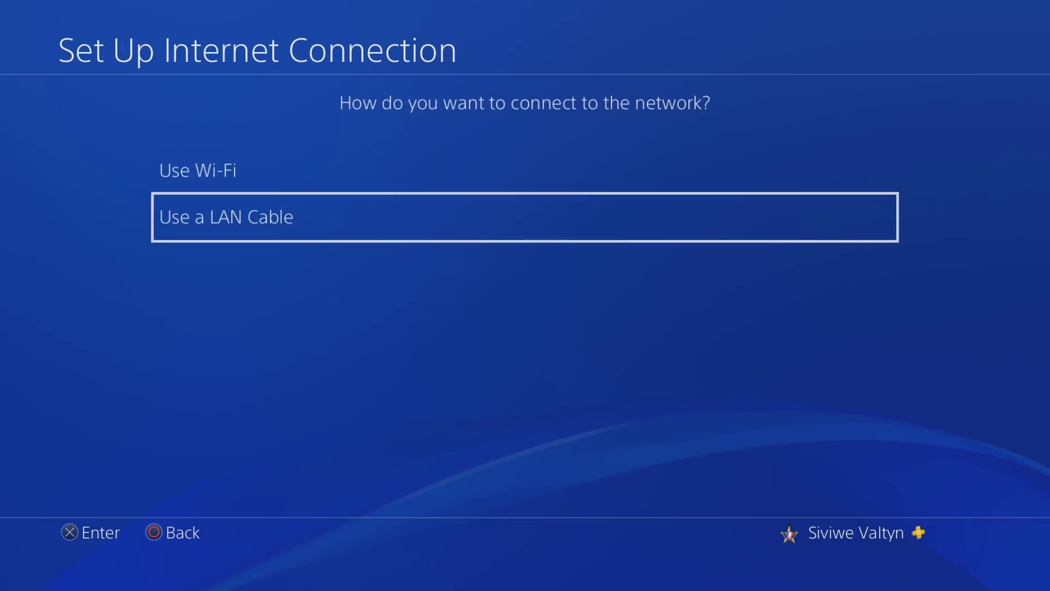
key(Up)
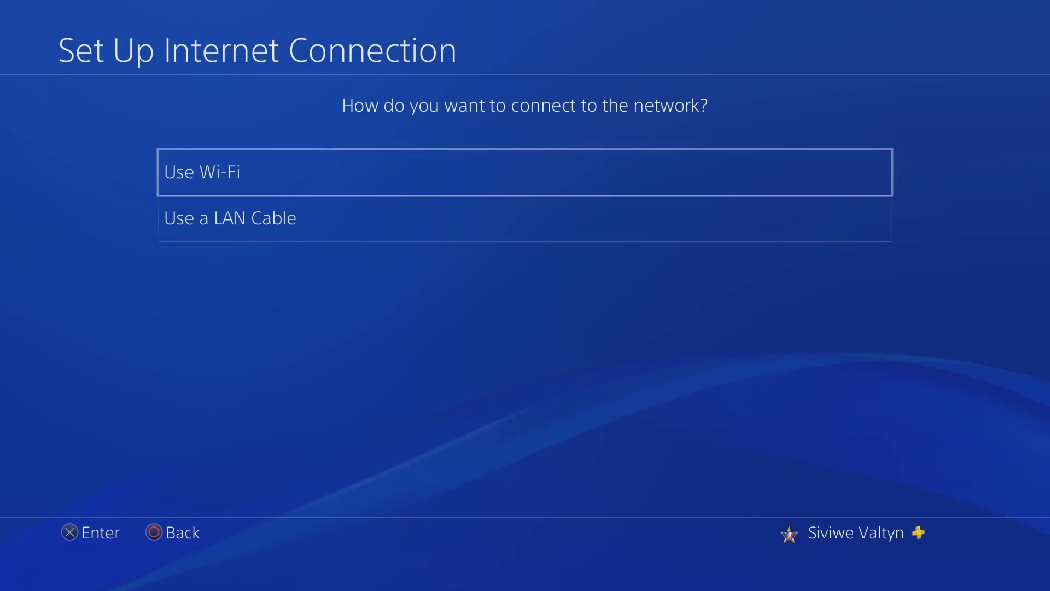
key(Return)
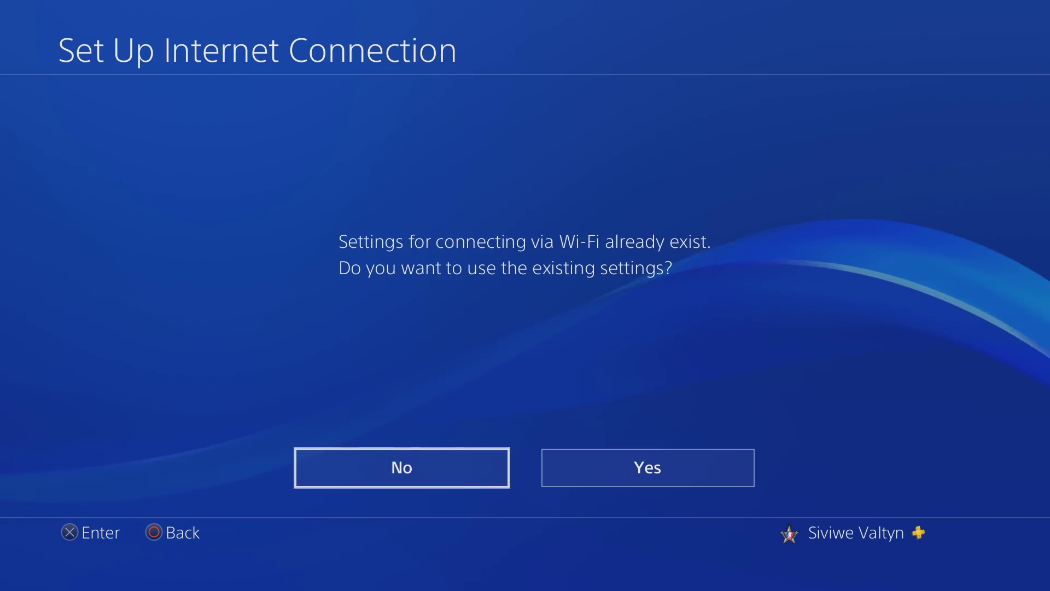
key(Return)
key(Return)
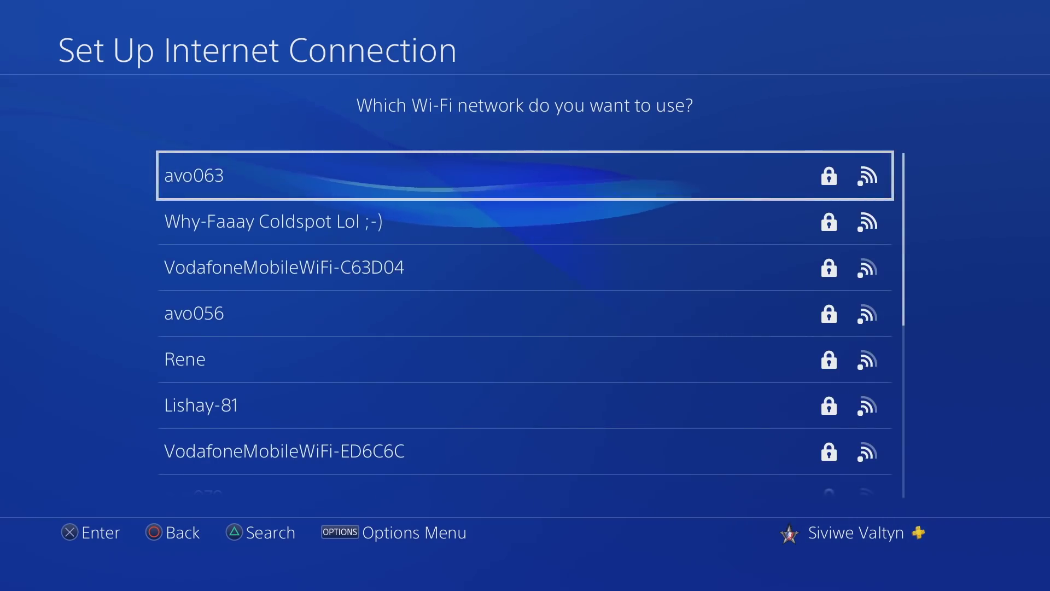
key(Down)
key(Return)
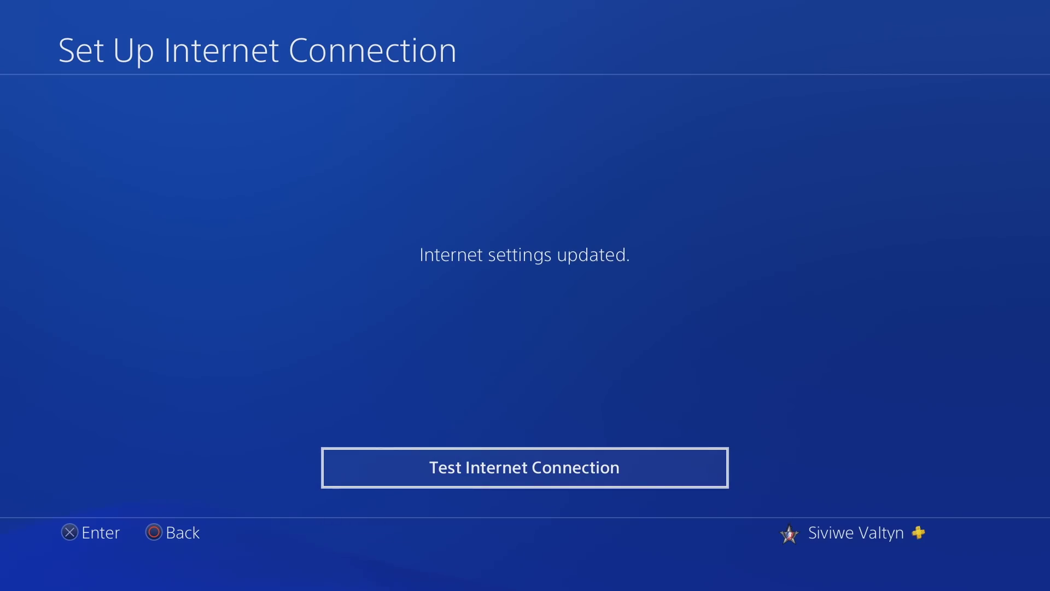
key(Return)
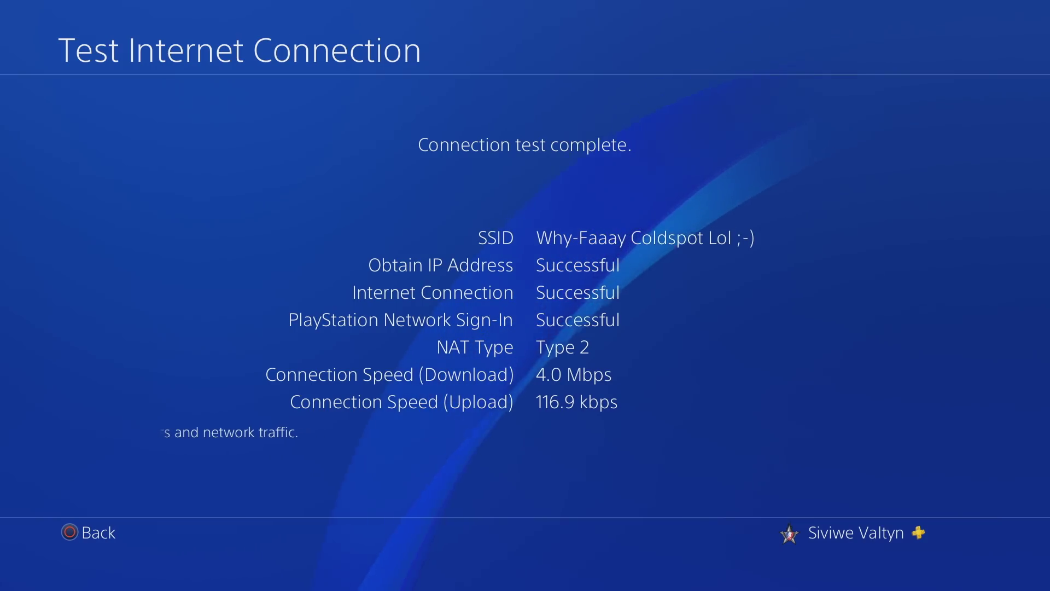
key(Escape)
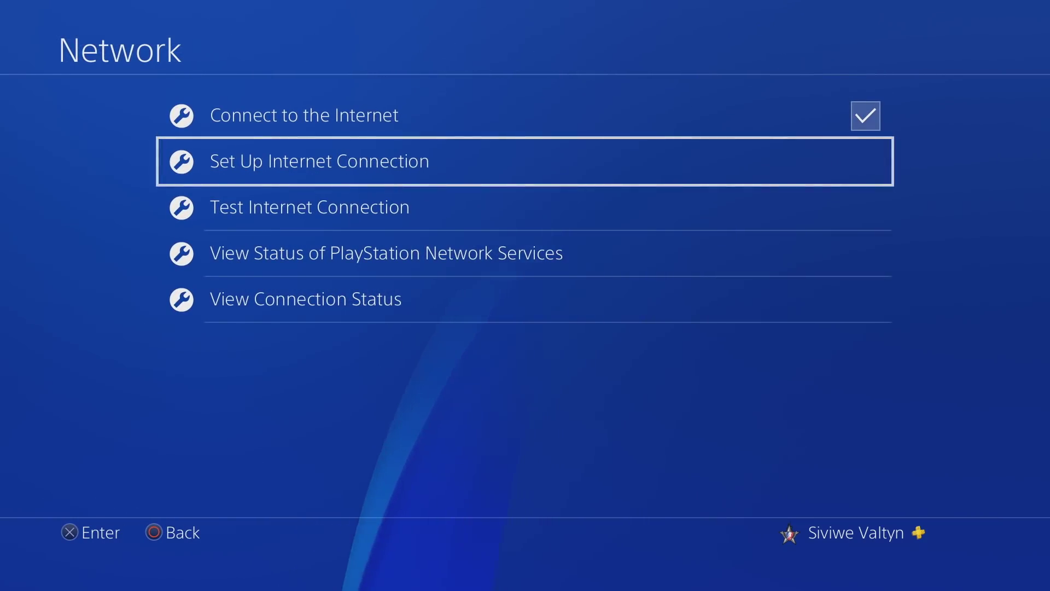
Set up the Internet connection over Wi-Fi with the network avo063 and run the connection test
key(Return)
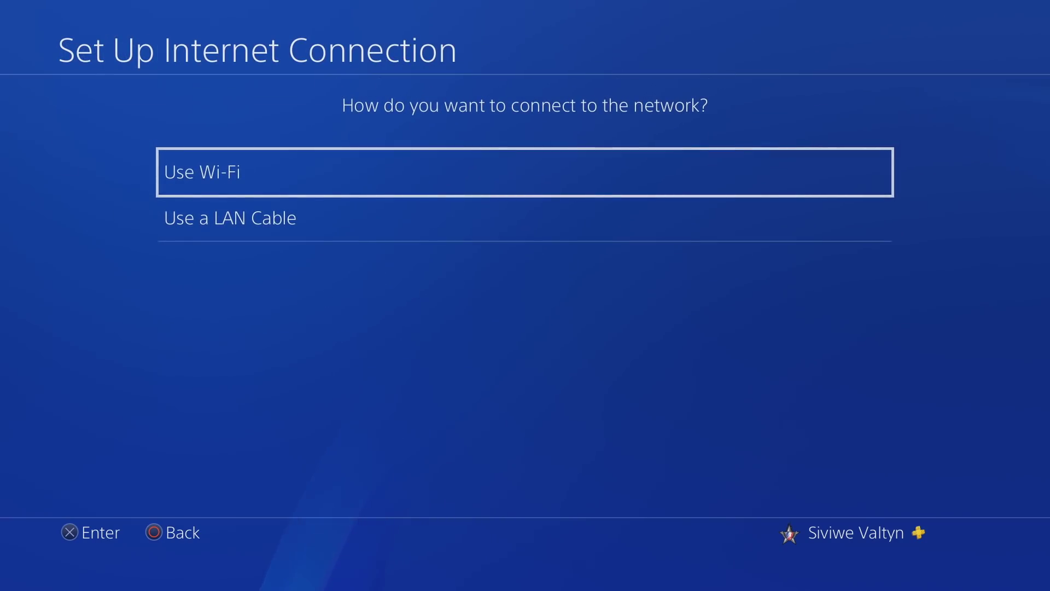
key(Return)
key(Return)
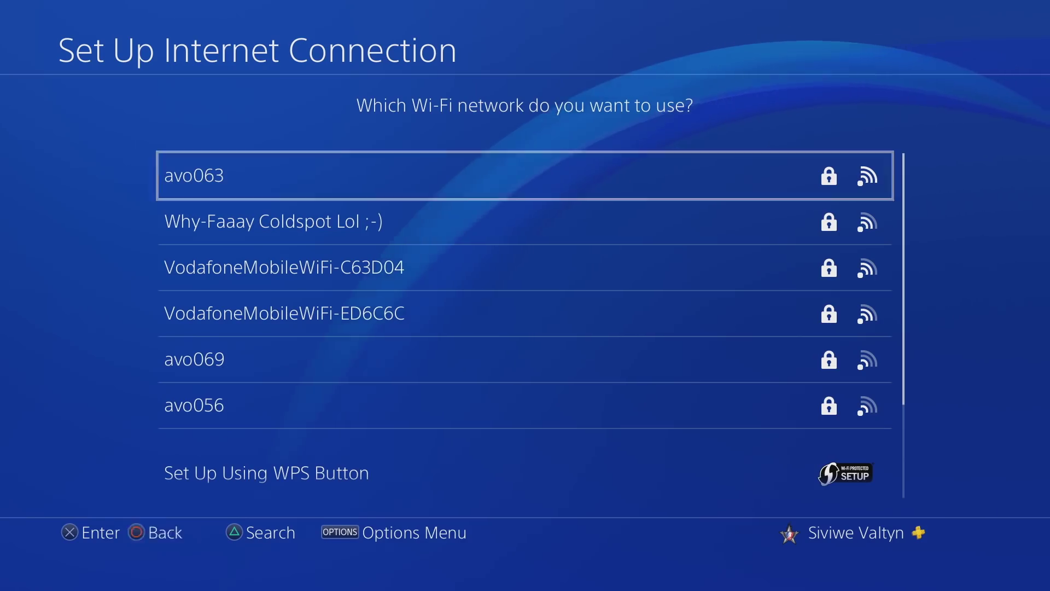
key(Return)
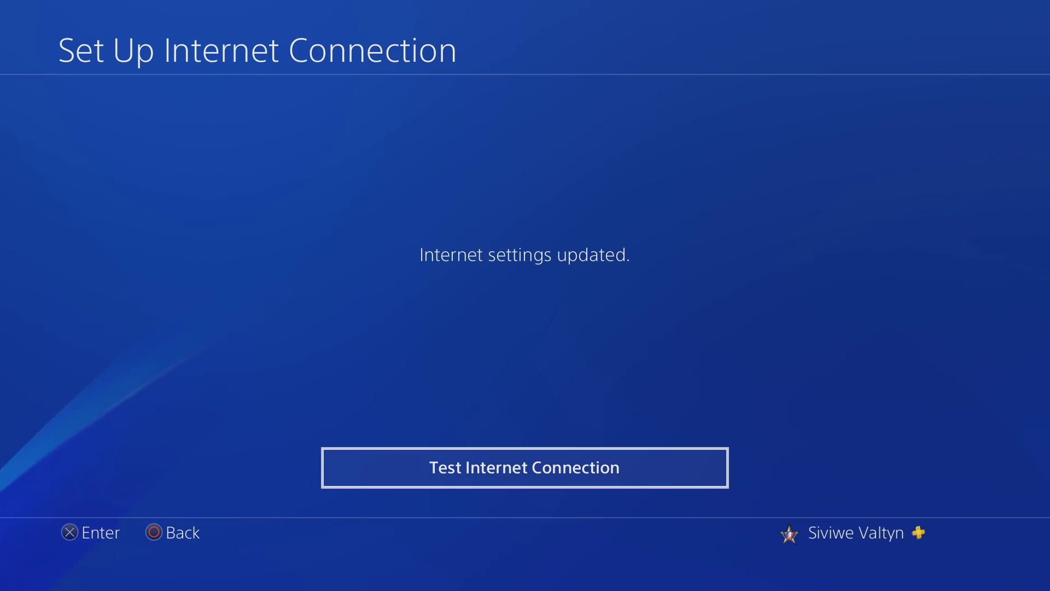
key(Return)
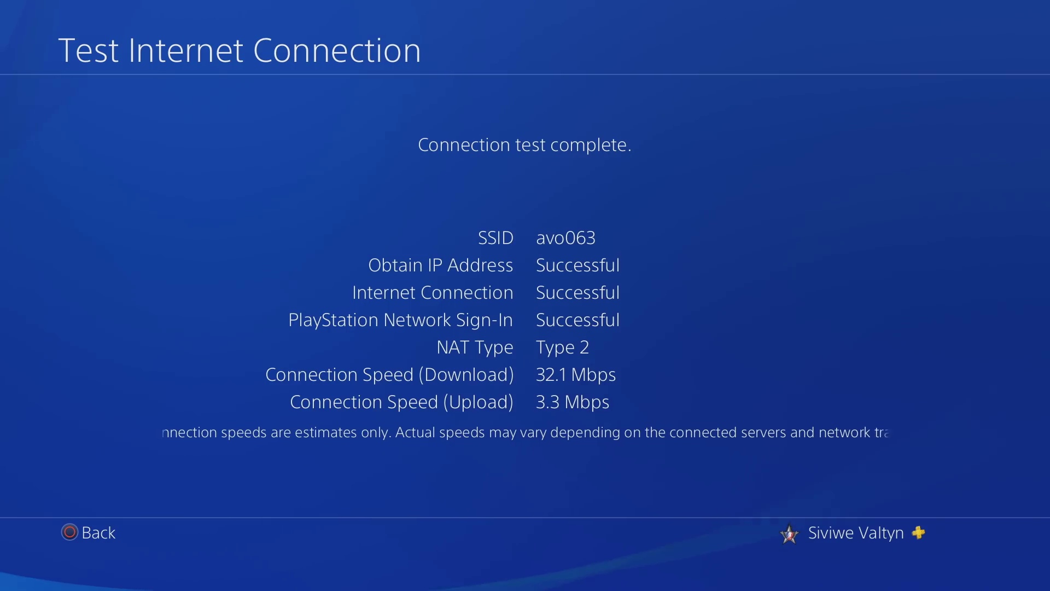
key(Escape)
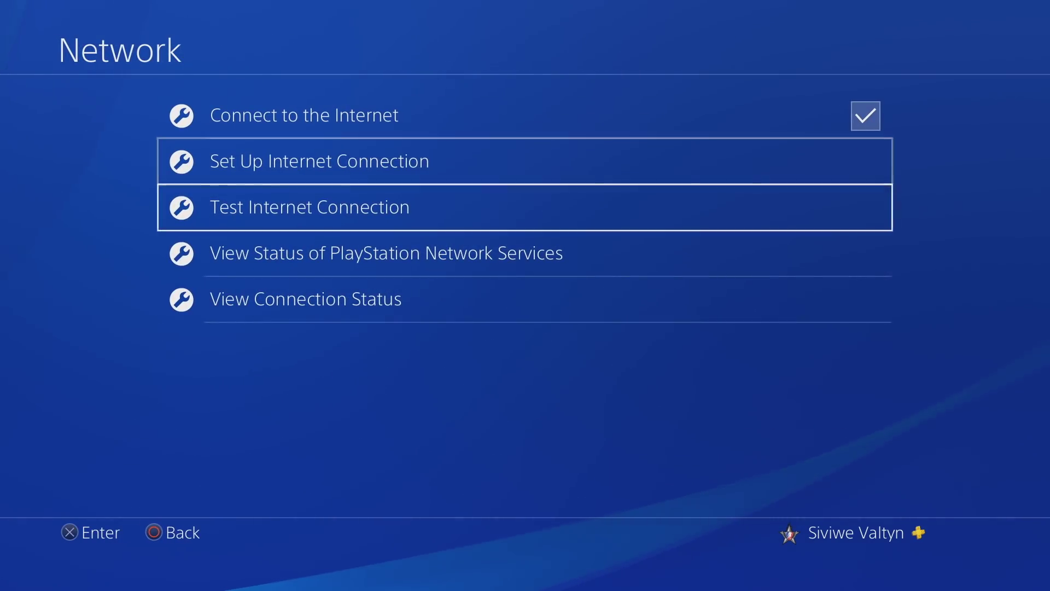
key(Up)
key(Up)
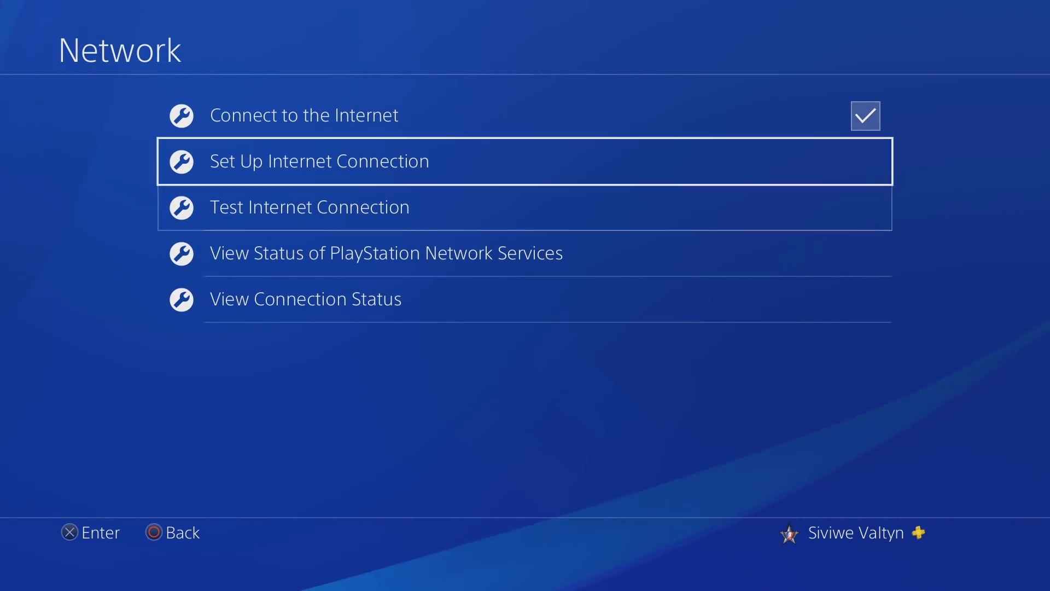
key(Down)
key(Down)
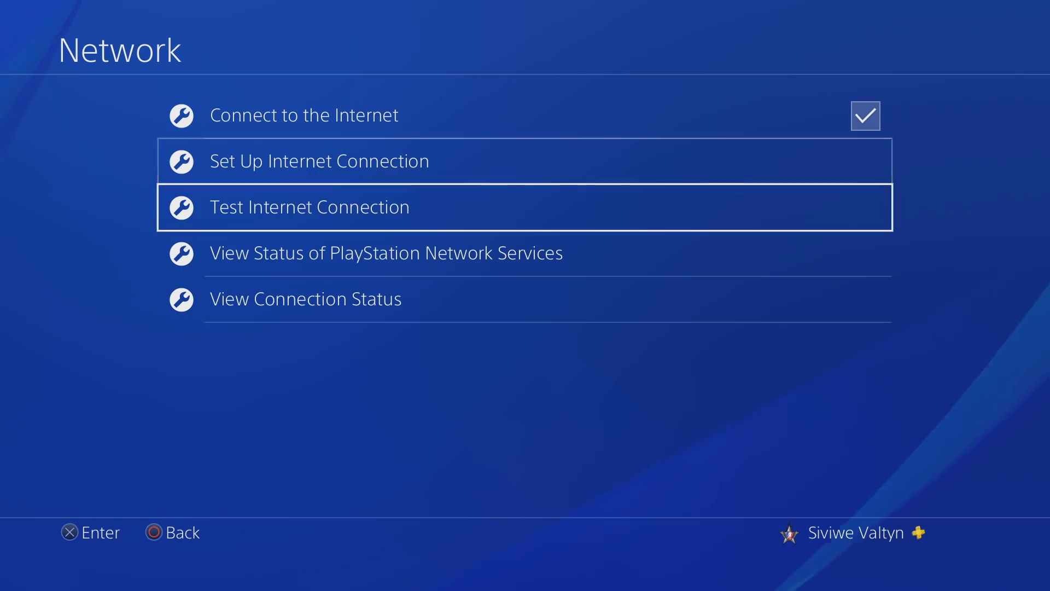
key(Up)
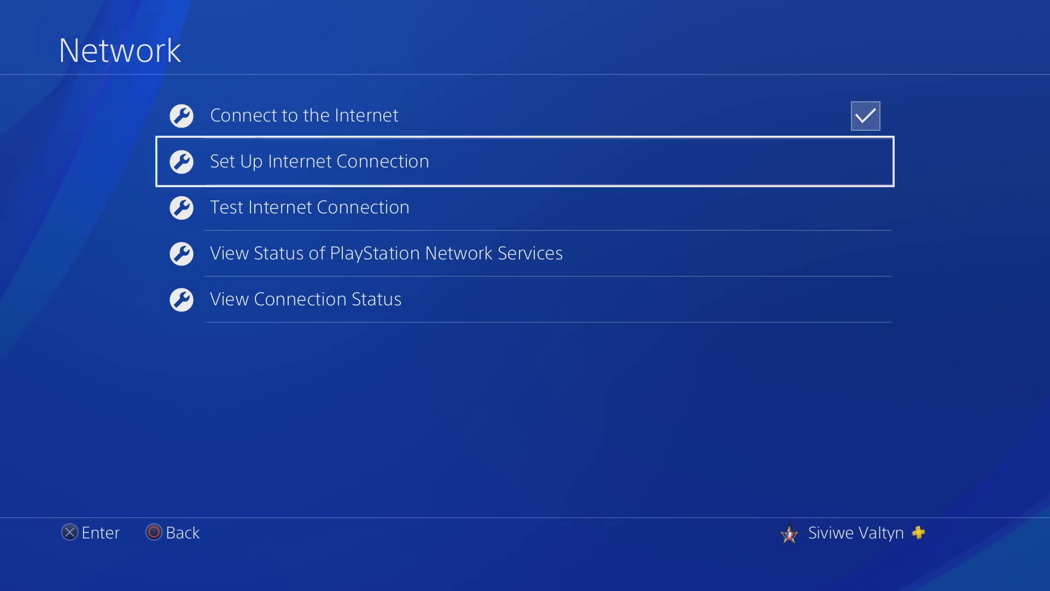
Set up the Internet connection with a LAN cable using the Easy method and start the connection test
key(Return)
key(Down)
key(Return)
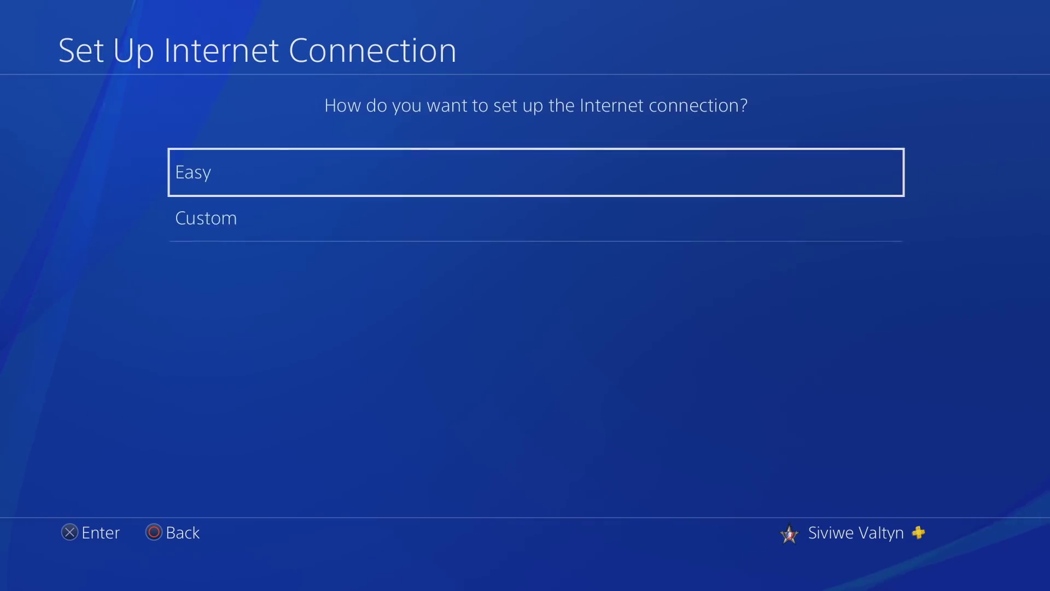
key(Return)
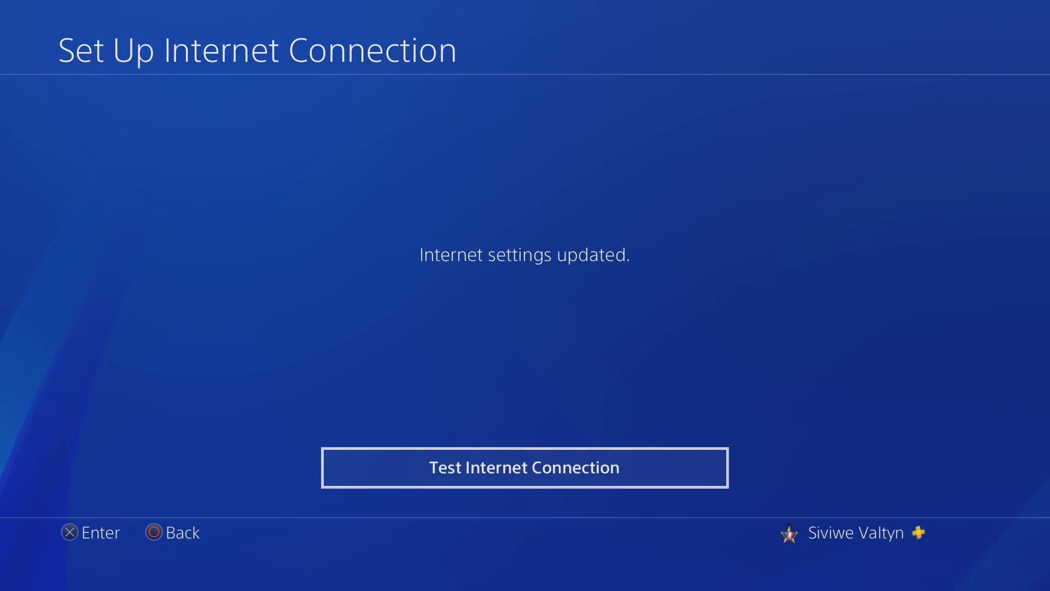
key(Return)
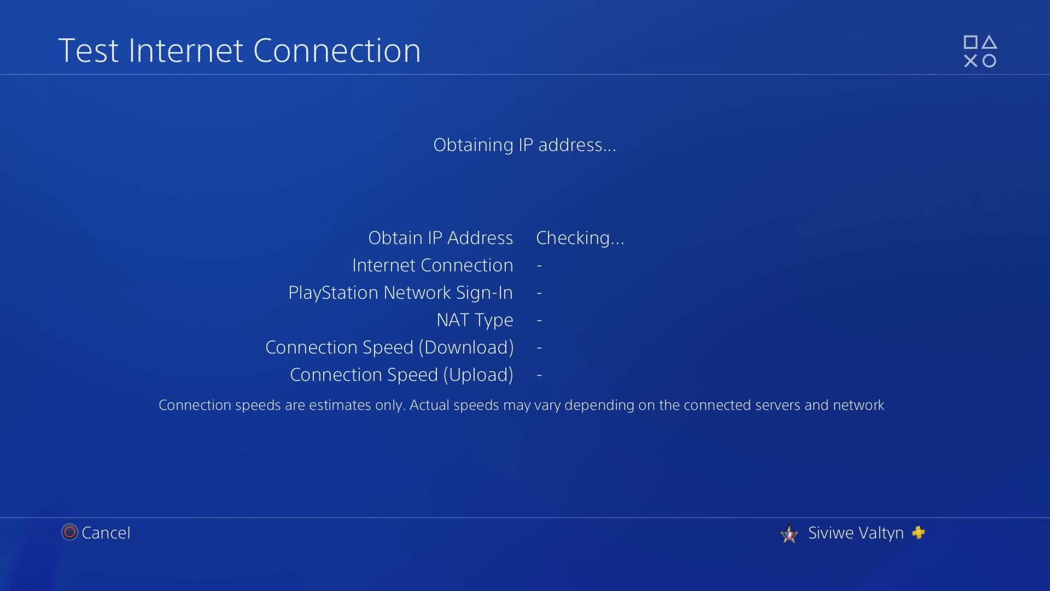